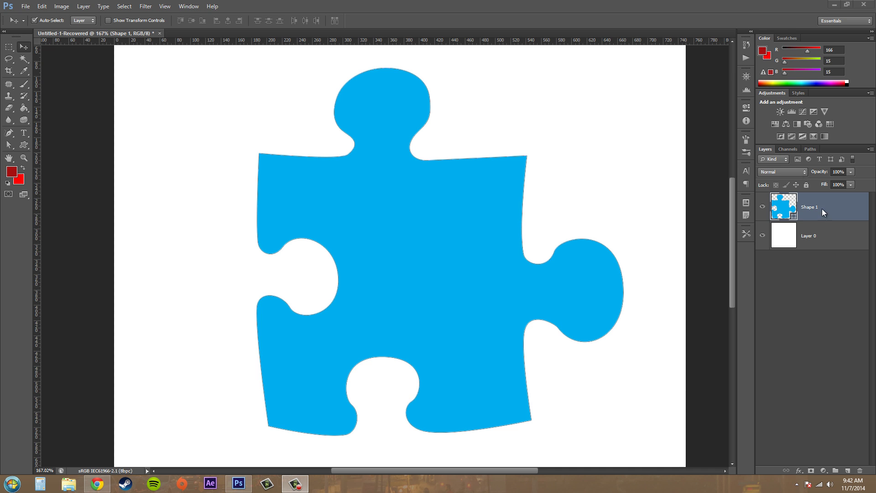
Discard the first bevel attempt by cancelling the Layer Style dialog.
left_click(798, 471)
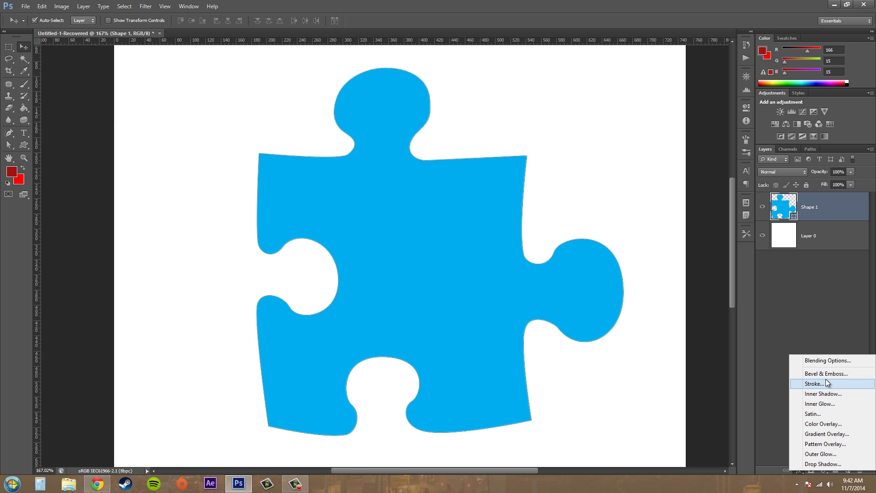
key("space")
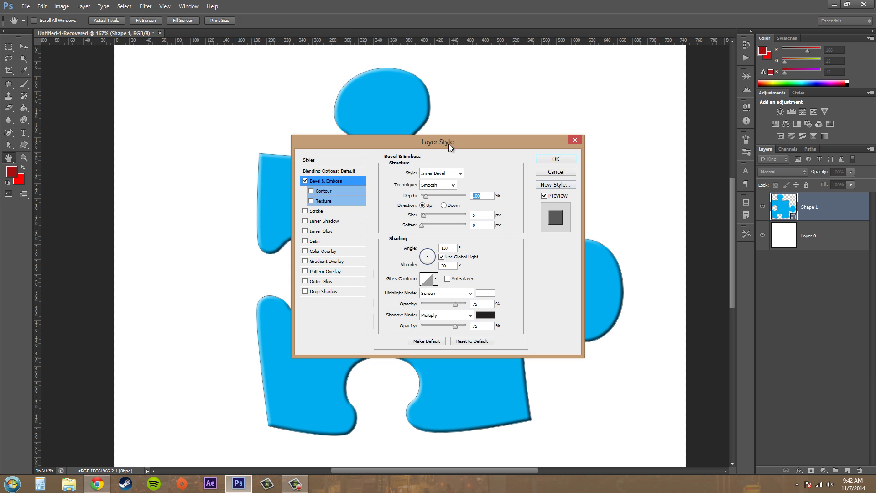
left_click_drag(458, 137, 674, 201)
left_click(662, 276)
left_click(780, 242)
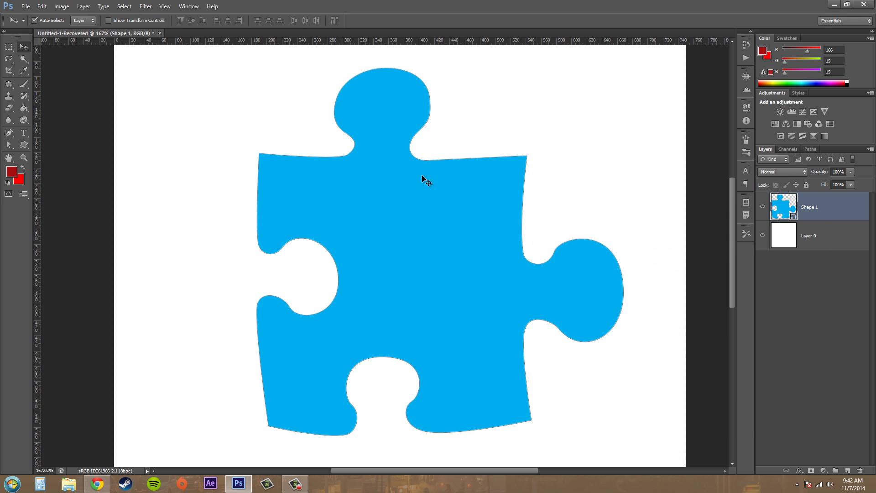
Move the puzzle piece further left and add a 5 px Inner Bevel Bevel & Emboss.
left_click_drag(422, 176, 322, 163)
left_click(799, 470)
left_click(812, 370)
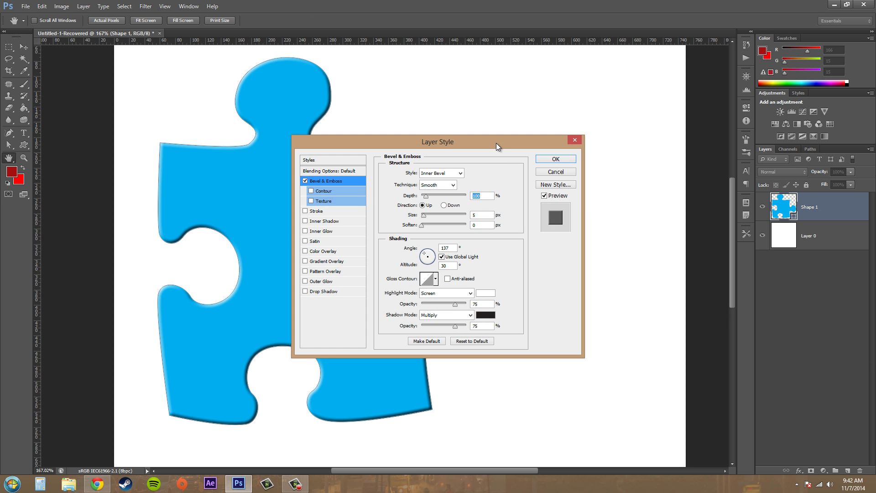
Preview Outer Bevel, Emboss, Pillow Emboss and Stroke Emboss, then return to Inner Bevel.
left_click_drag(496, 143, 752, 227)
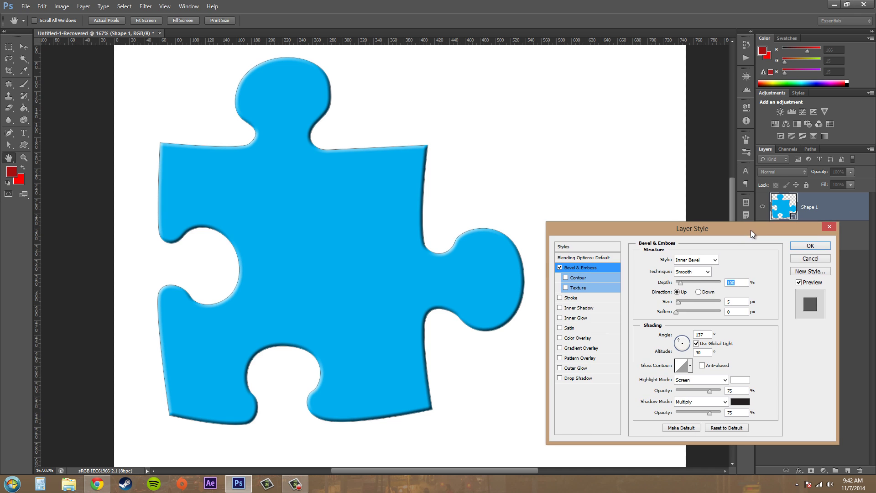
left_click(685, 263)
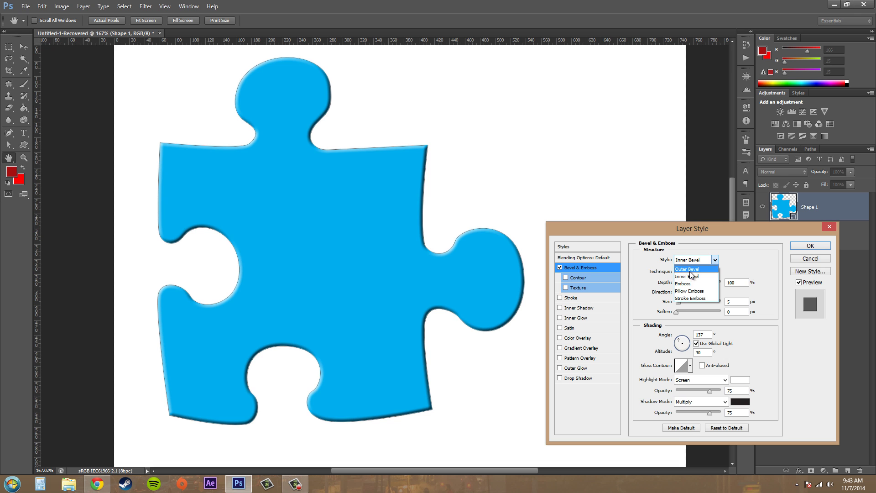
left_click(689, 269)
left_click(702, 267)
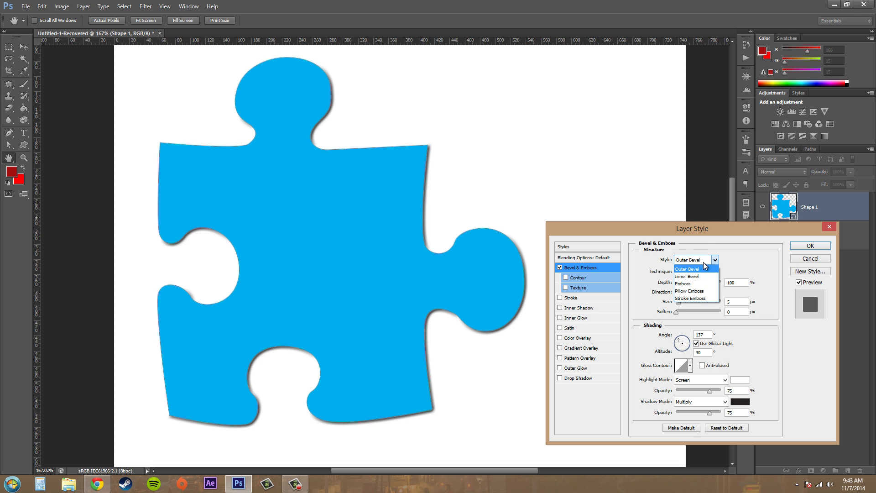
left_click(697, 287)
left_click(702, 265)
left_click(692, 292)
left_click(694, 265)
left_click(692, 298)
left_click(693, 265)
left_click(688, 276)
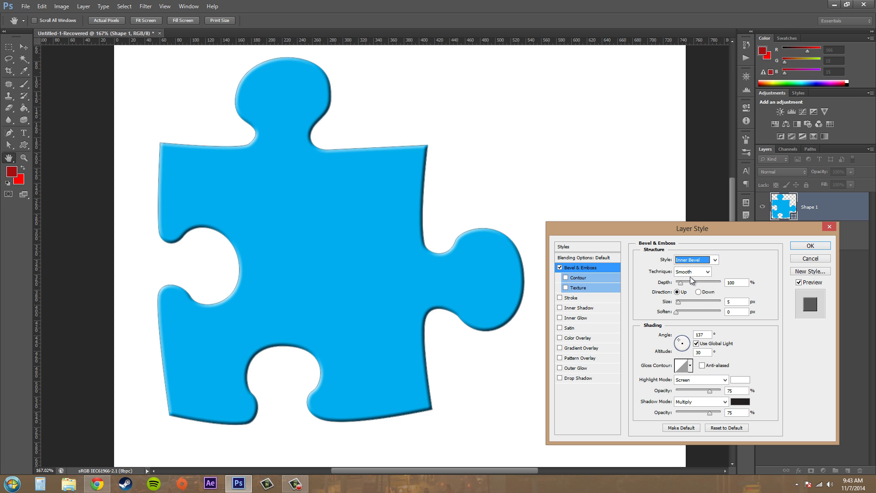
key("Tab")
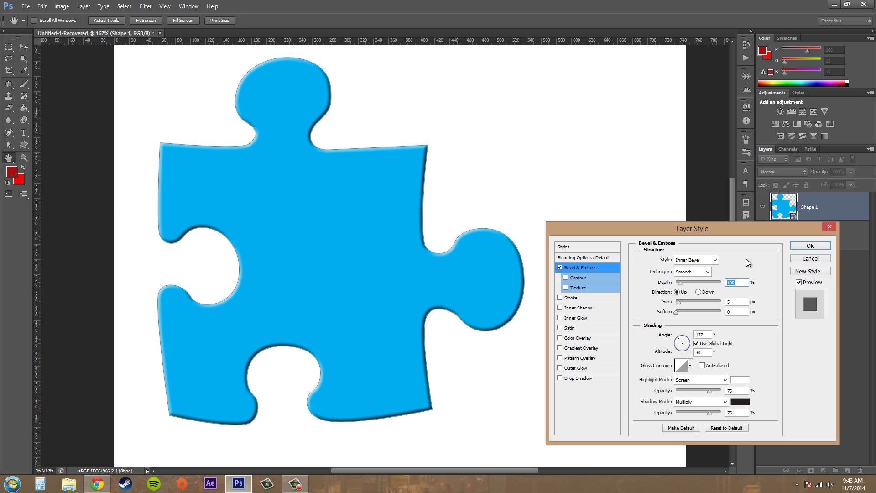
left_click(684, 272)
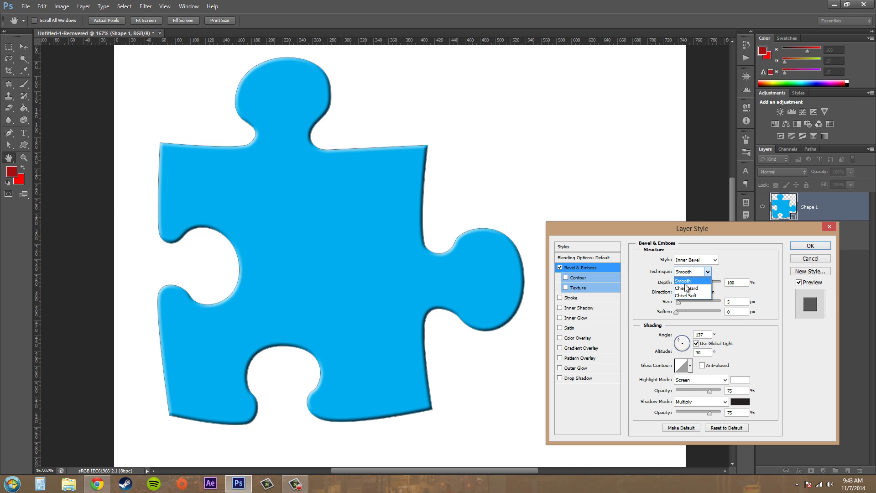
left_click(686, 288)
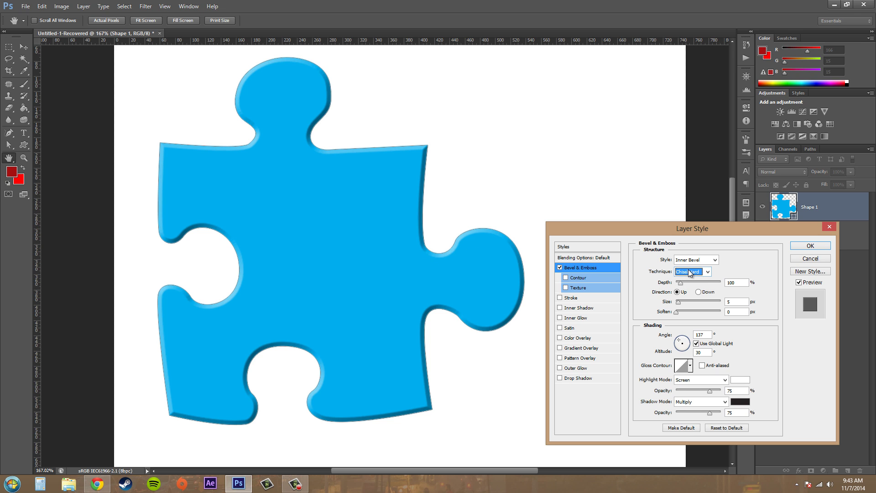
left_click(689, 272)
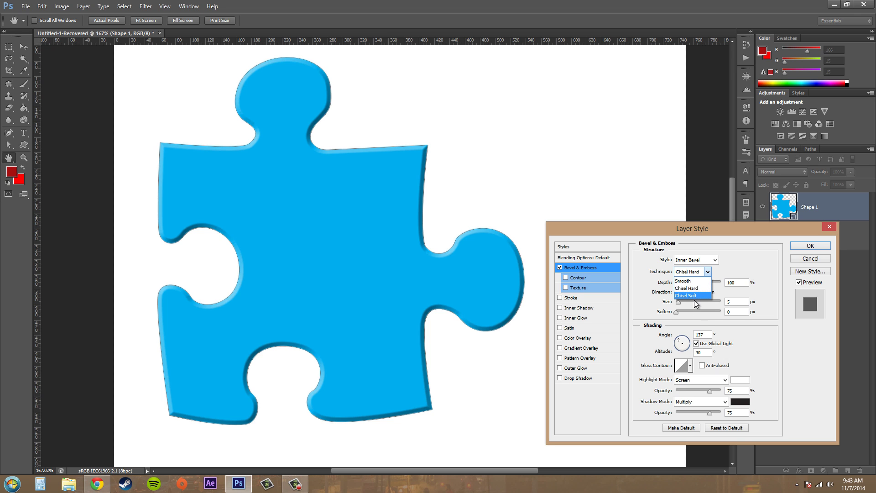
left_click(691, 295)
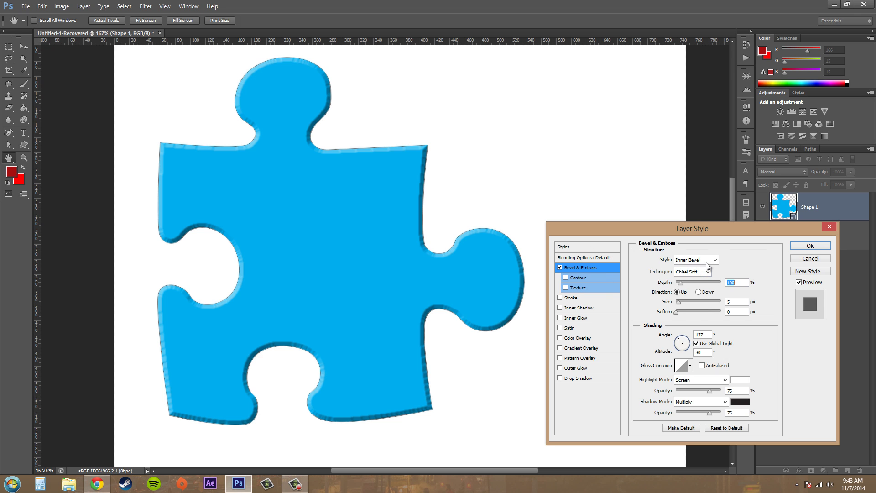
left_click(702, 271)
left_click(687, 278)
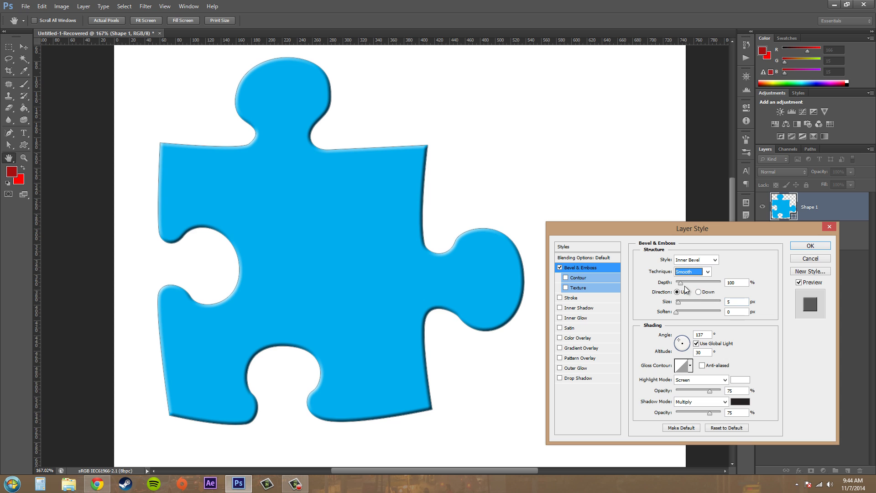
Set the bevel depth to 266% and size to 7 px, leaving Soften at 0.
left_click_drag(679, 283, 789, 296)
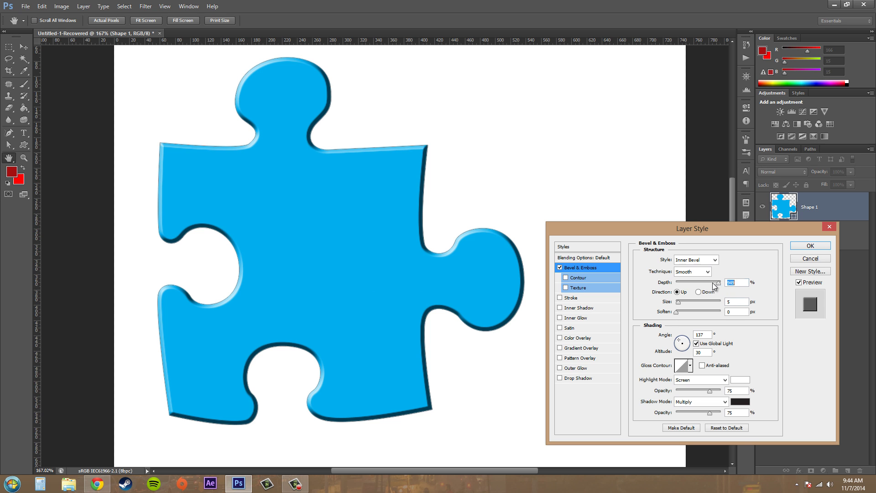
left_click_drag(723, 285, 687, 289)
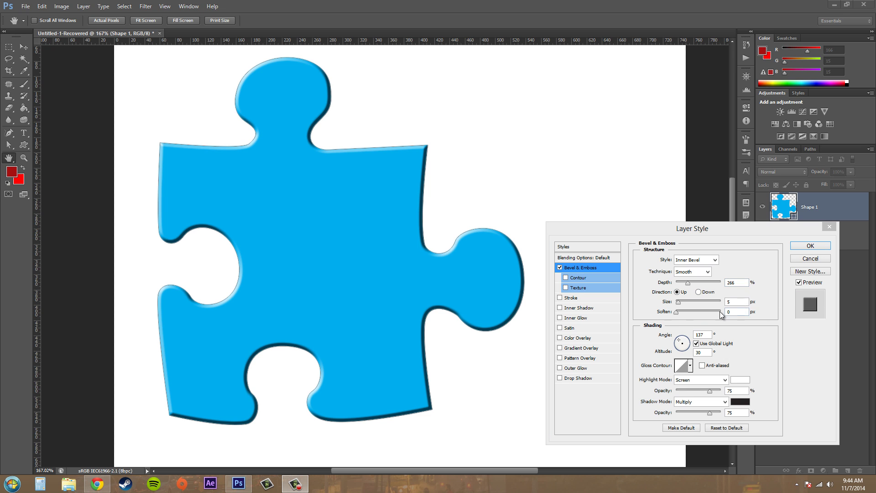
mouse_move(679, 305)
left_mouse_down()
mouse_move(691, 309)
mouse_move(678, 310)
left_mouse_up()
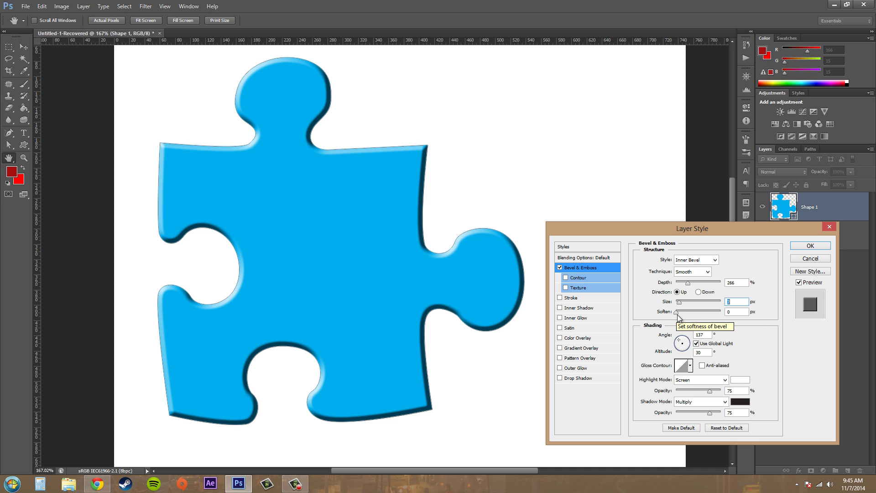
mouse_move(678, 315)
left_mouse_down()
mouse_move(709, 324)
mouse_move(673, 323)
left_mouse_up()
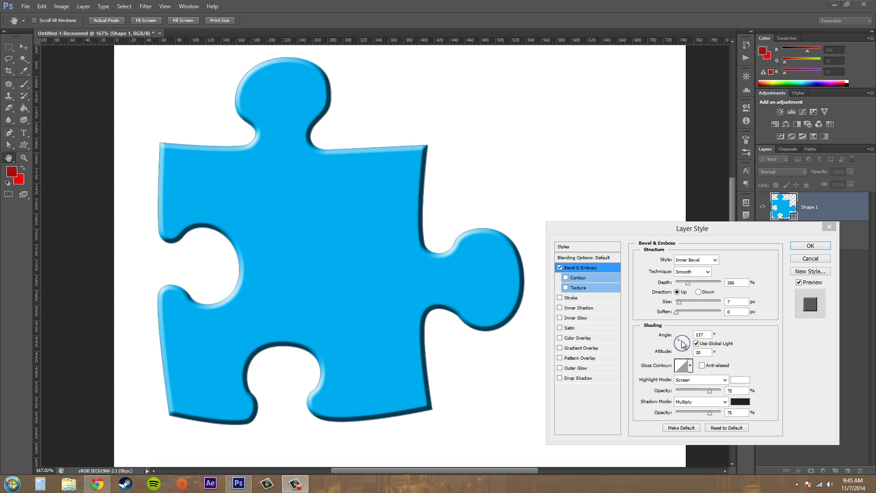
Light the bevel from the upper left at a 155° angle and 16° altitude.
mouse_move(683, 344)
left_mouse_down()
mouse_move(689, 350)
mouse_move(678, 344)
left_mouse_up()
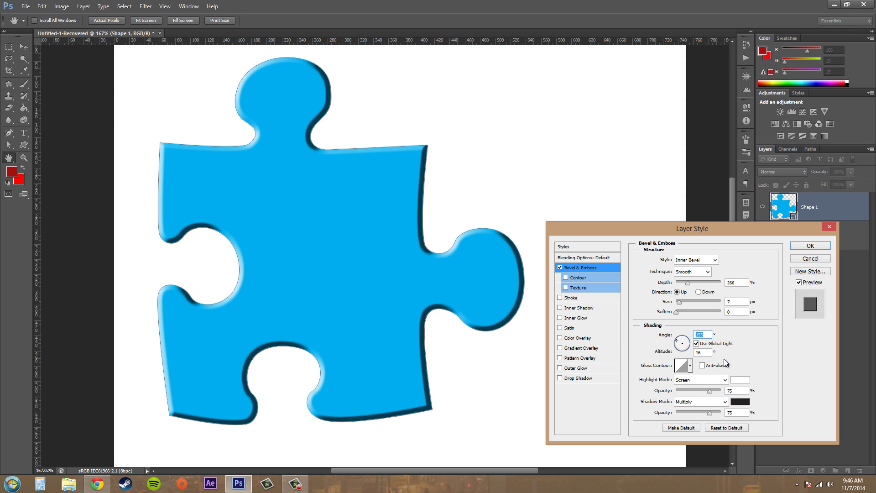
Try altitude values 75 and 16, then settle the light at 162° angle and 5° altitude.
left_click(710, 354)
left_click(656, 352)
type("75")
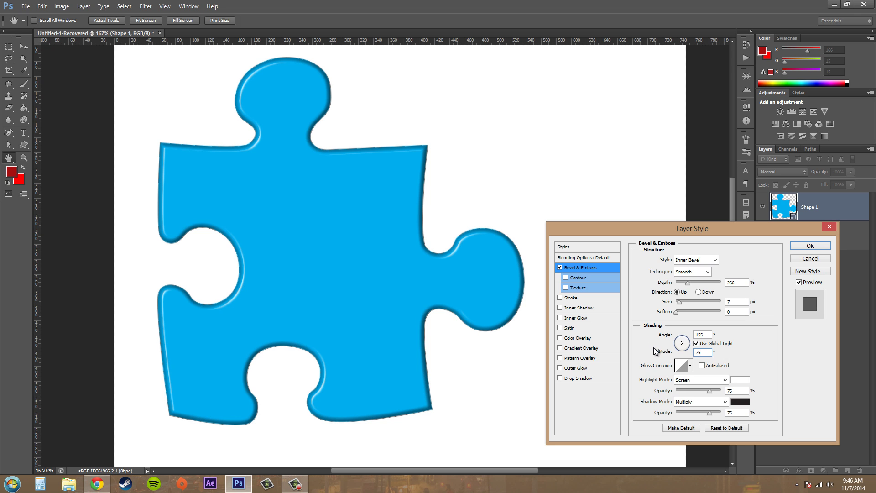
left_click(671, 350)
type("15")
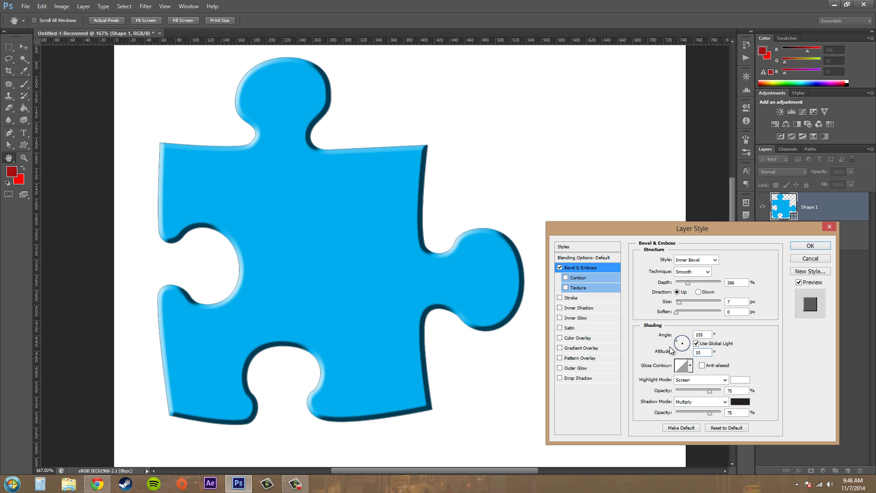
key("BackSpace")
key("BackSpace")
type("75")
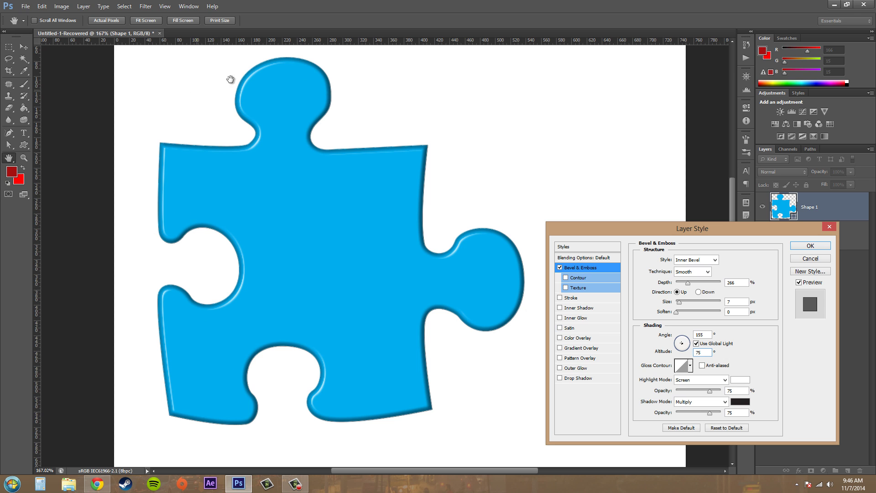
double_click(705, 353)
type("16")
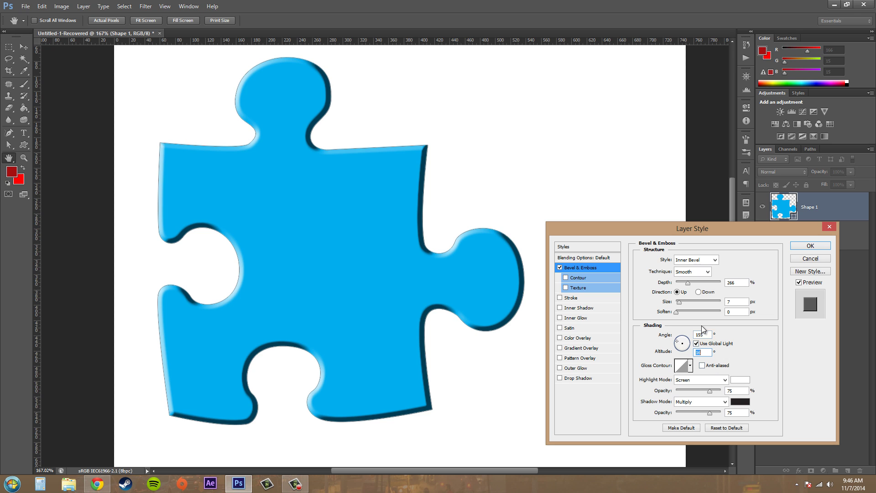
mouse_move(678, 345)
left_mouse_down()
mouse_move(684, 349)
mouse_move(675, 341)
left_mouse_up()
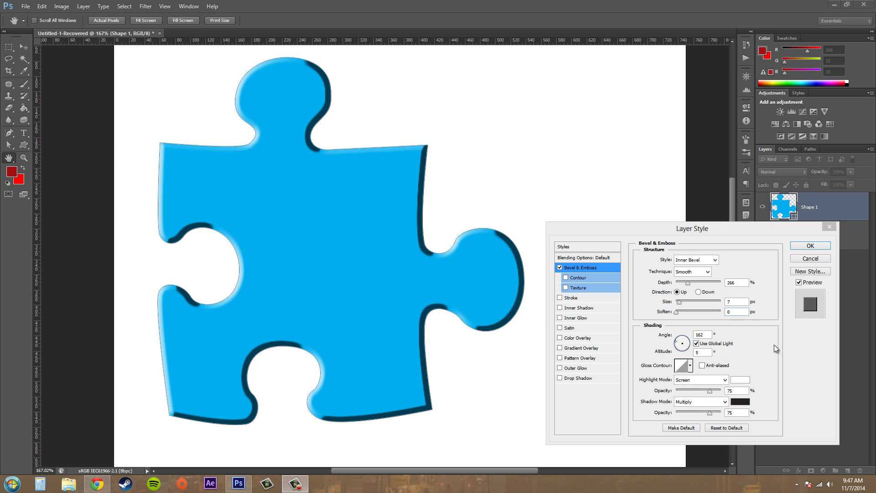
Preview several gloss contour presets, keep Linear, and turn on Anti-aliased.
left_click(690, 366)
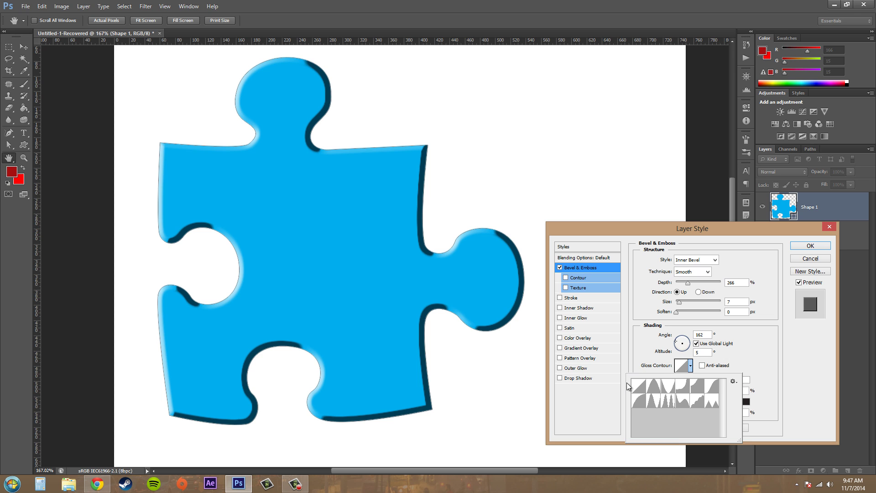
left_click(639, 400)
left_click(654, 403)
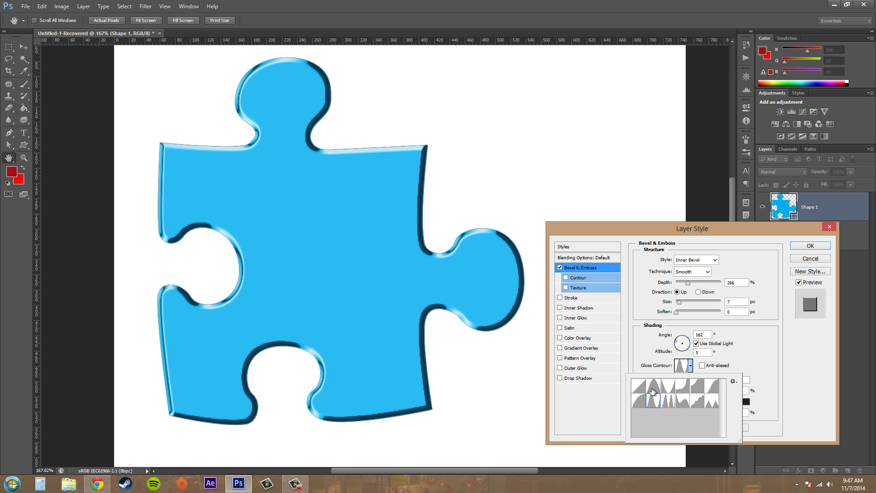
left_click(682, 392)
left_click(710, 393)
left_click(711, 400)
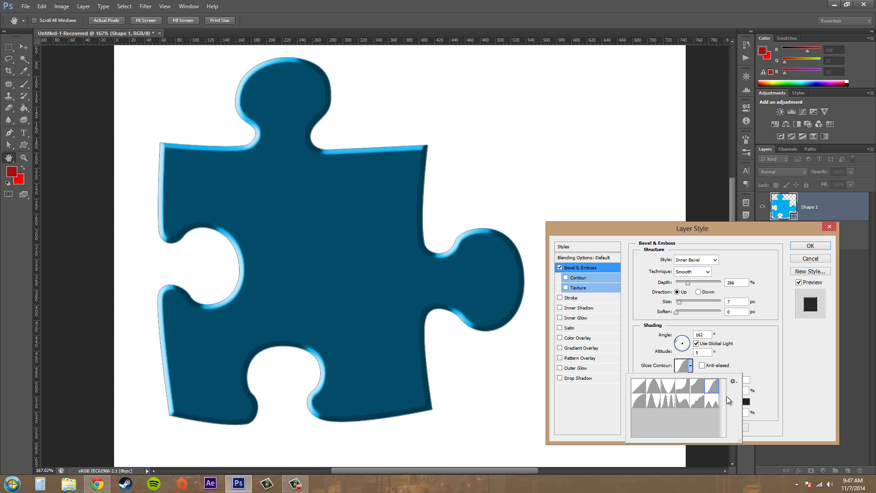
left_click(702, 401)
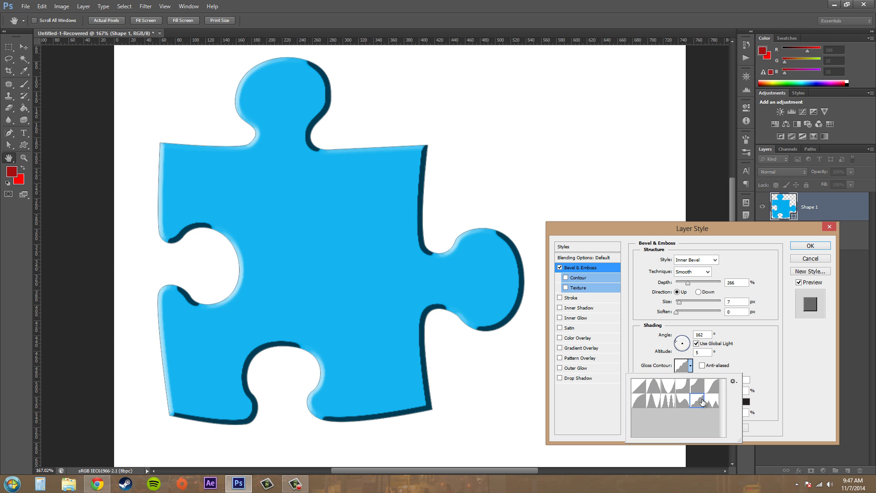
left_click(639, 386)
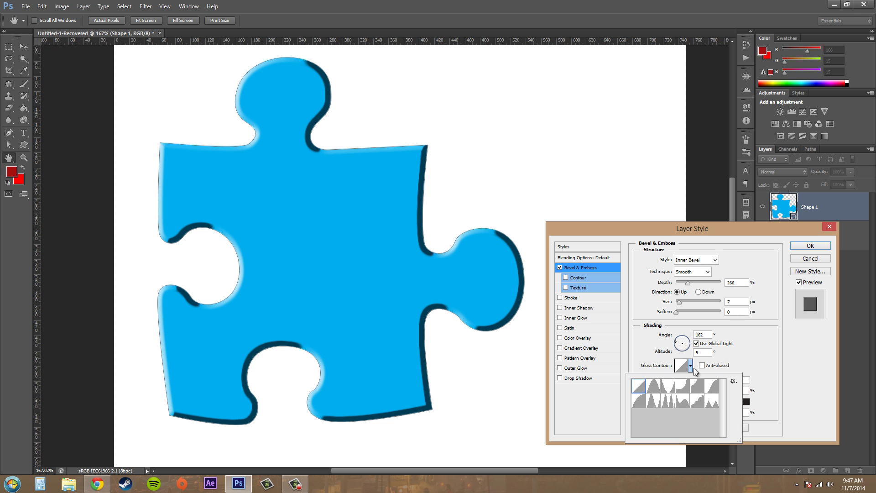
left_click(729, 363)
left_click(702, 365)
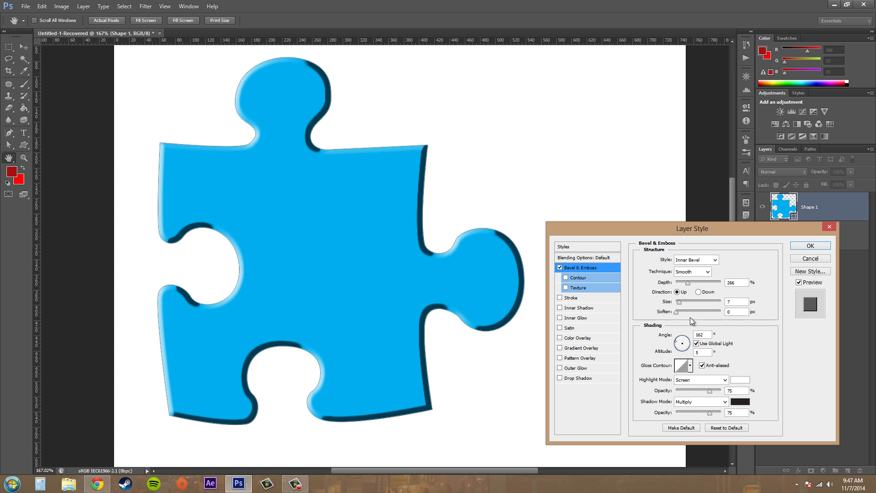
left_click(705, 380)
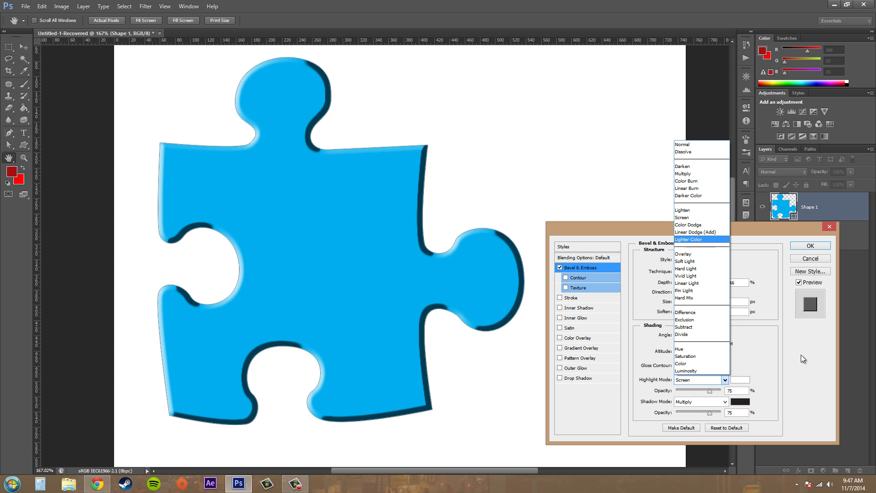
left_click(685, 218)
left_click(694, 385)
left_click(698, 384)
left_click(698, 384)
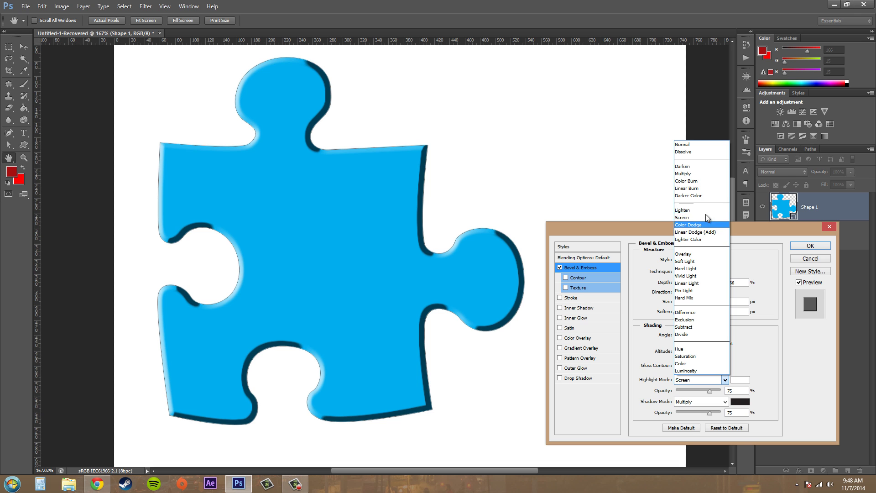
left_click(774, 350)
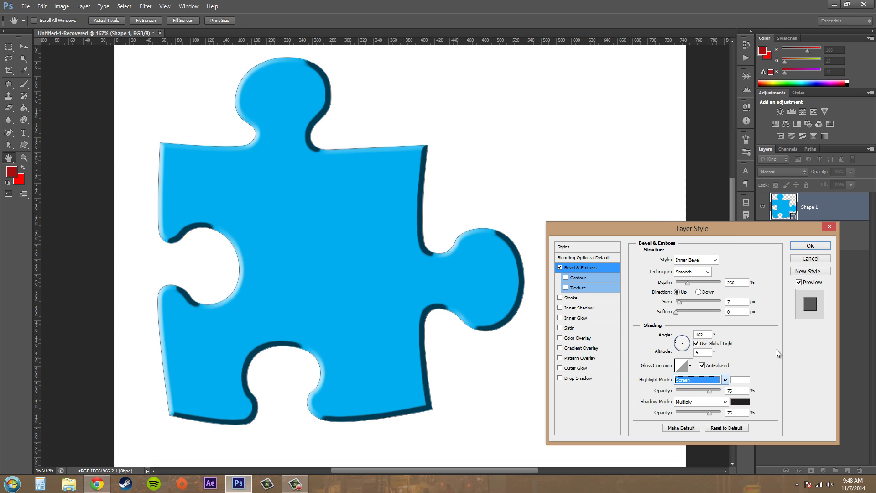
left_click(691, 402)
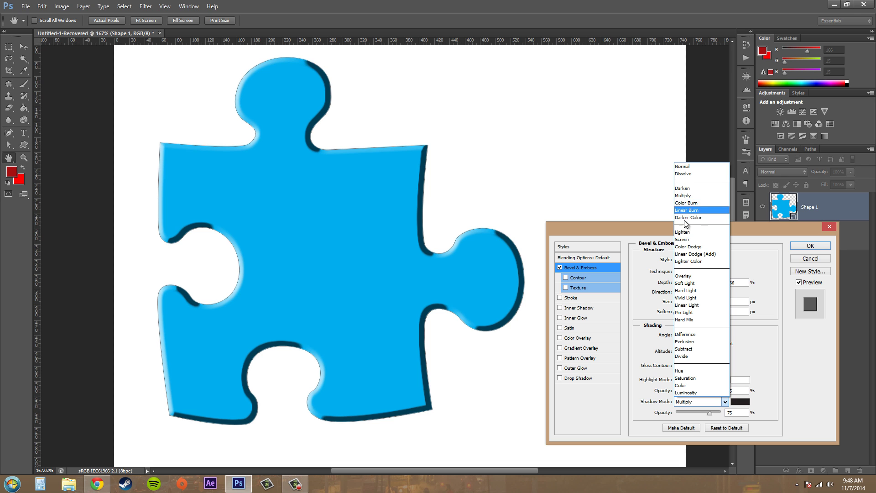
left_click(773, 362)
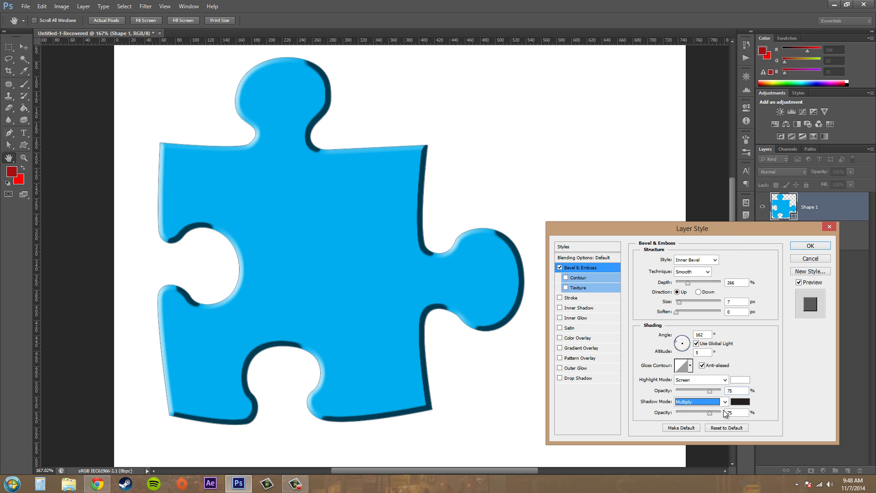
key("Tab")
Try dark and vivid reds for the bevel highlight, then keep it white.
left_click(738, 380)
mouse_move(398, 214)
left_mouse_down()
mouse_move(387, 202)
mouse_move(463, 226)
left_mouse_up()
left_click_drag(426, 203, 412, 192)
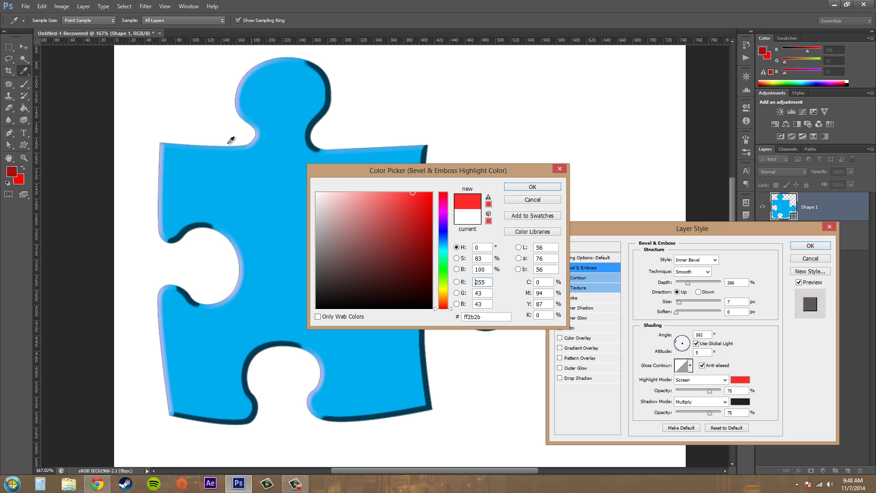
left_click_drag(334, 195, 215, 170)
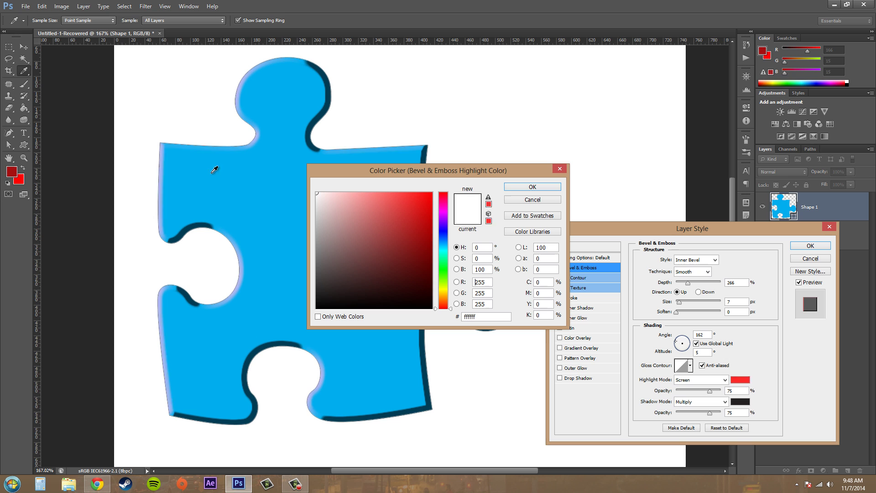
left_click(541, 189)
Set the bevel shadow colour to near-black 141212 after trying red and white.
left_click(740, 402)
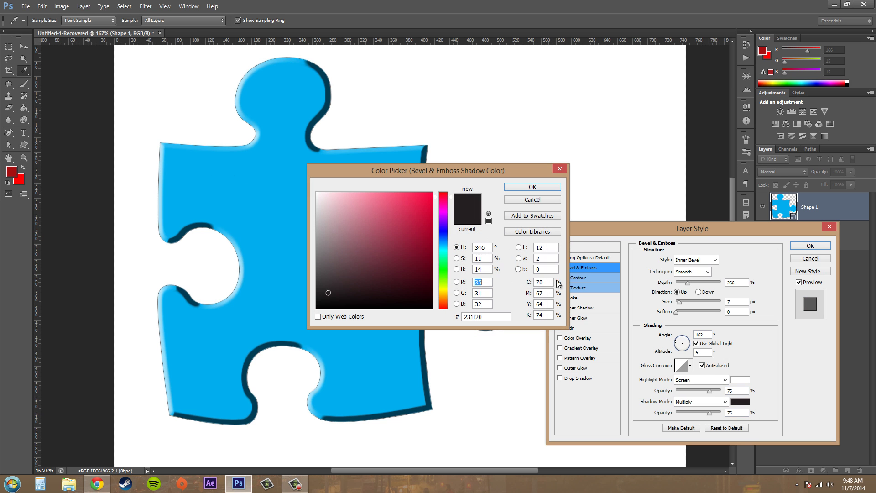
mouse_move(433, 233)
left_mouse_down()
mouse_move(449, 159)
mouse_move(406, 198)
mouse_move(361, 142)
mouse_move(671, 98)
left_mouse_up()
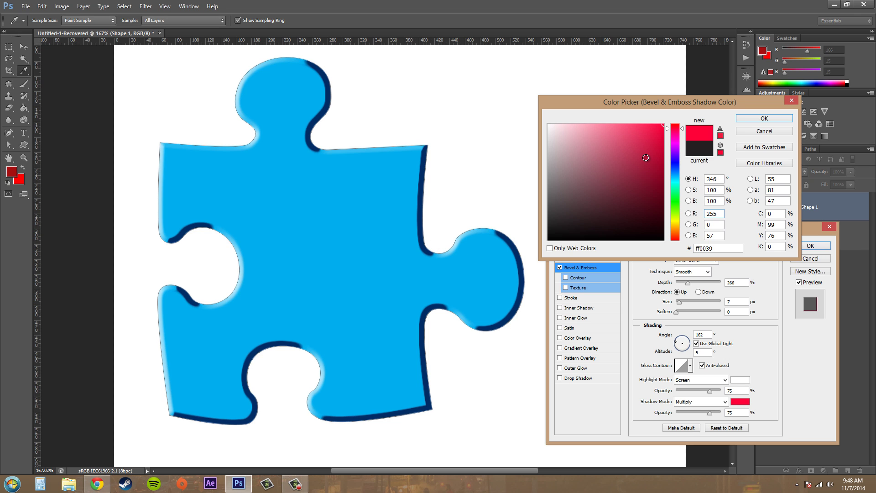
left_click(474, 98)
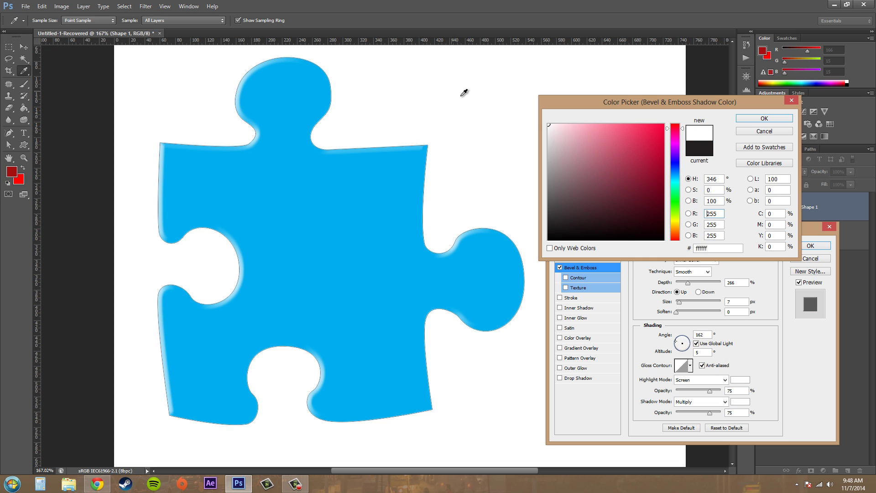
mouse_move(588, 228)
left_mouse_down()
mouse_move(571, 221)
mouse_move(495, 270)
left_mouse_up()
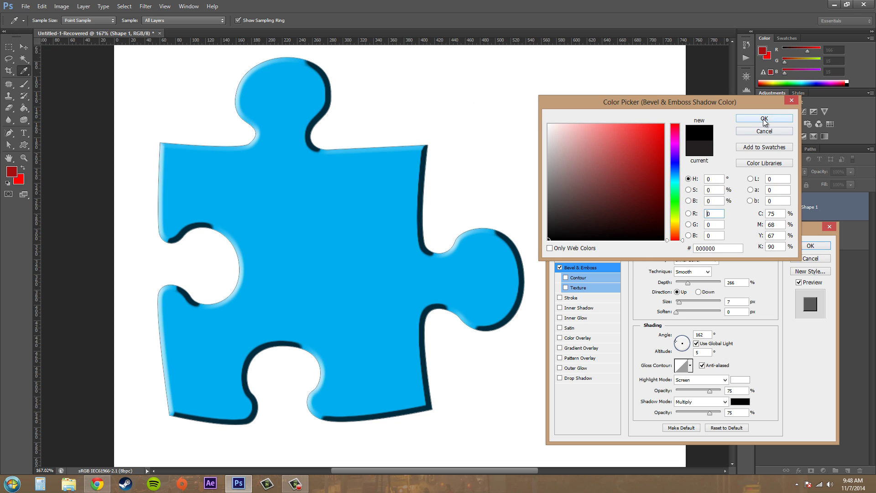
left_click(557, 231)
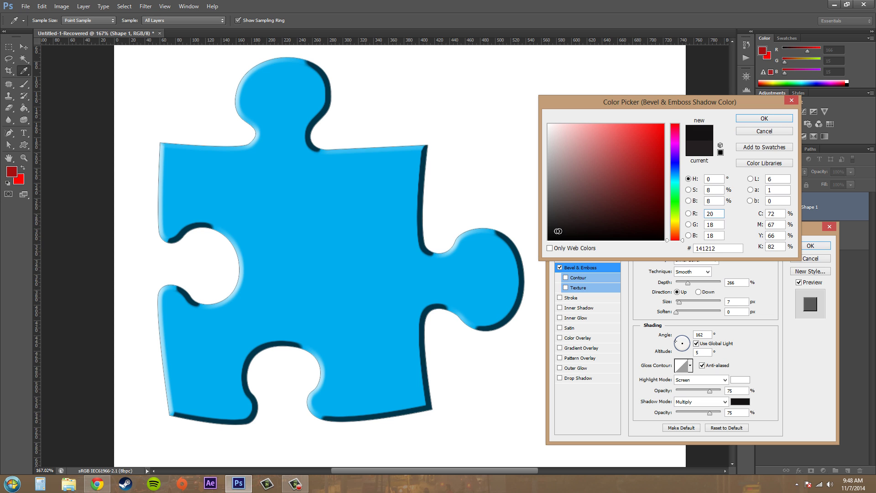
left_click(765, 118)
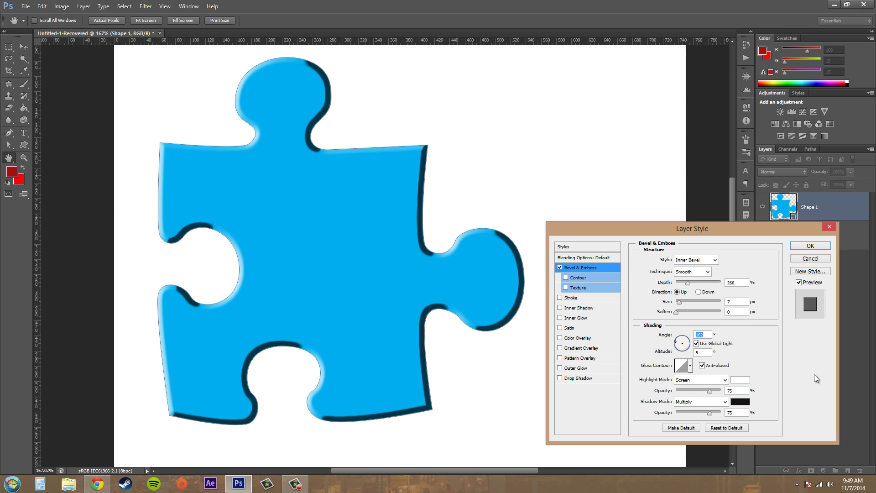
Lower the shading angle to 160 and enable Contour on the bevel.
key("Down")
key("Down")
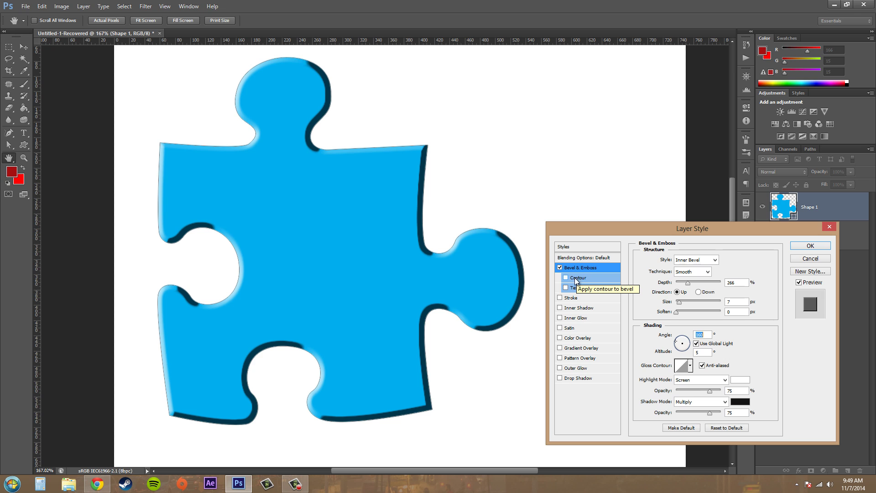
left_click(566, 278)
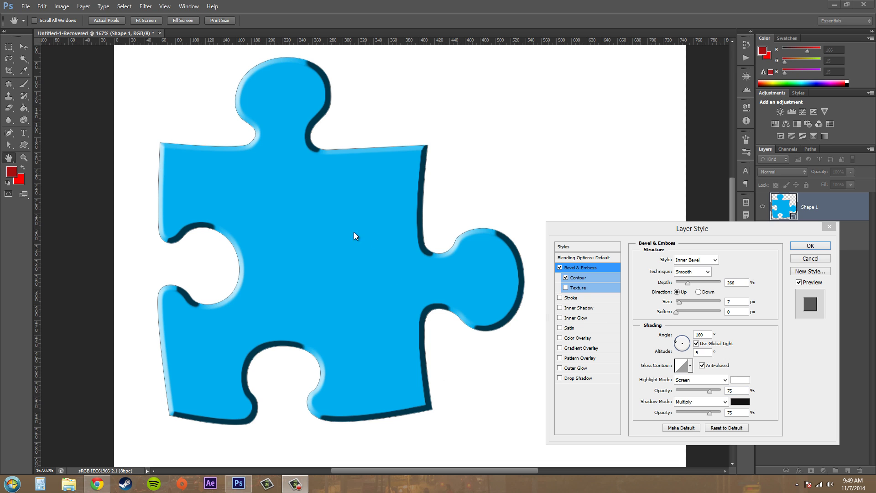
left_click(565, 277)
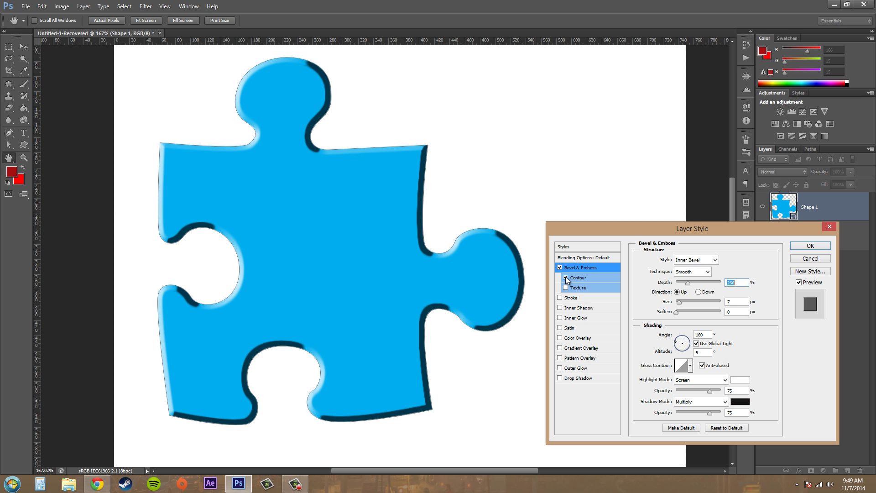
left_click(566, 278)
Toggle Texture on and off while browsing the Contour settings and preset list.
left_click(578, 288)
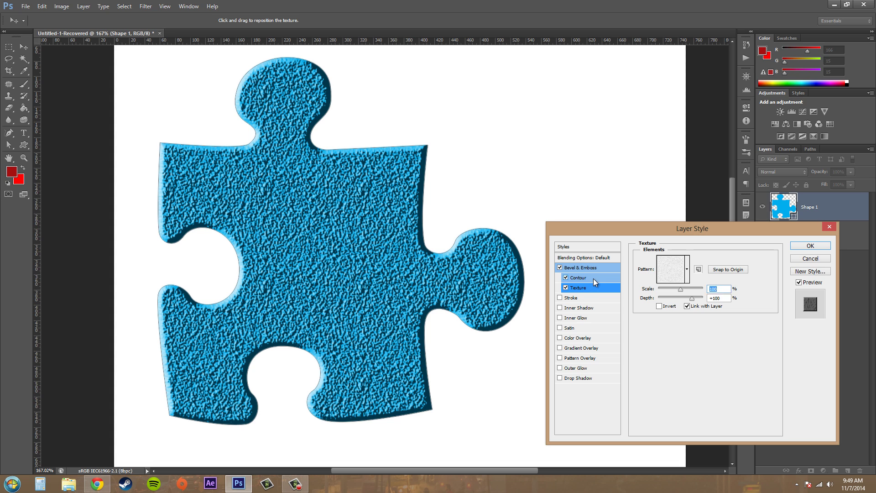
left_click(593, 278)
left_click(606, 288)
left_click(589, 278)
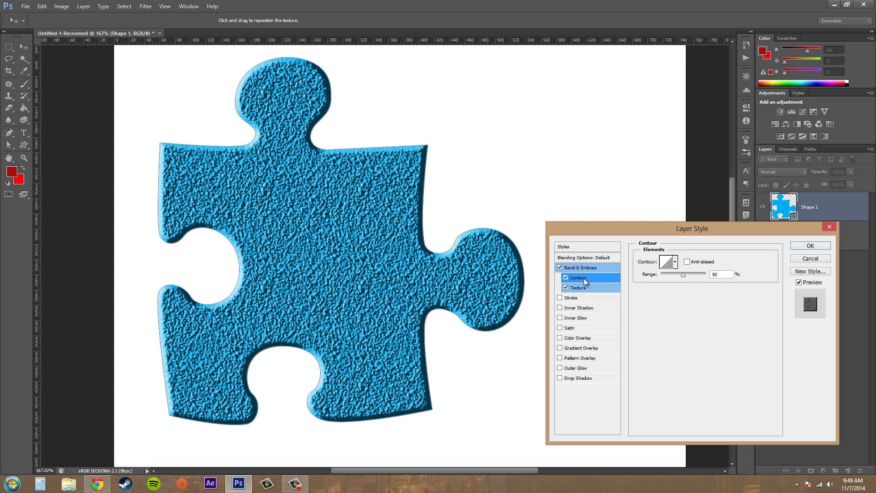
left_click(673, 262)
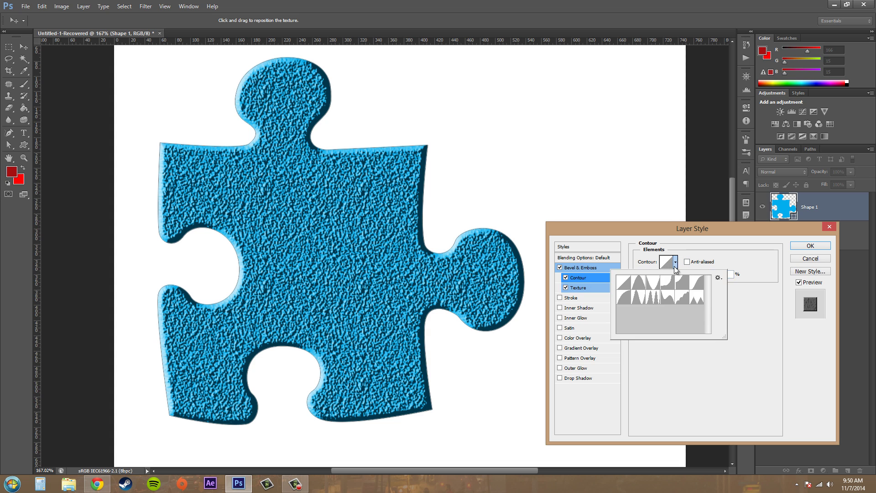
left_click(719, 363)
left_click(570, 290)
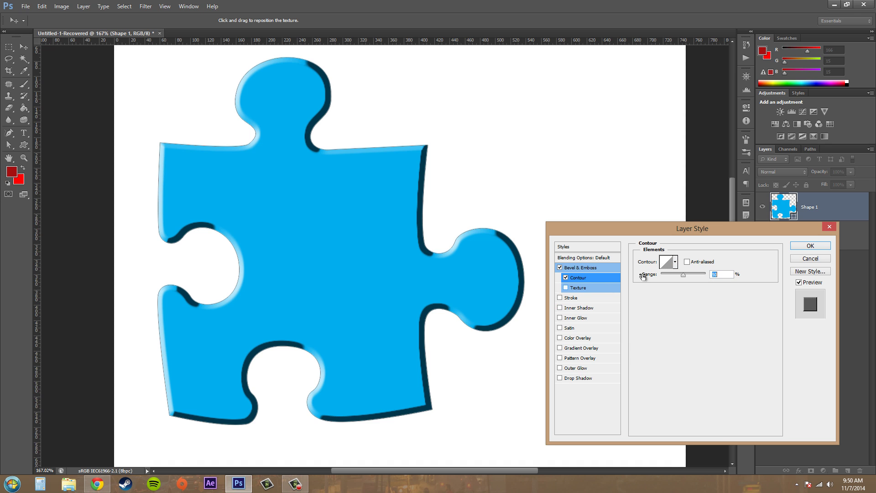
Shape a custom S-curve contour, cancel it, and reduce the contour Range.
left_click(667, 262)
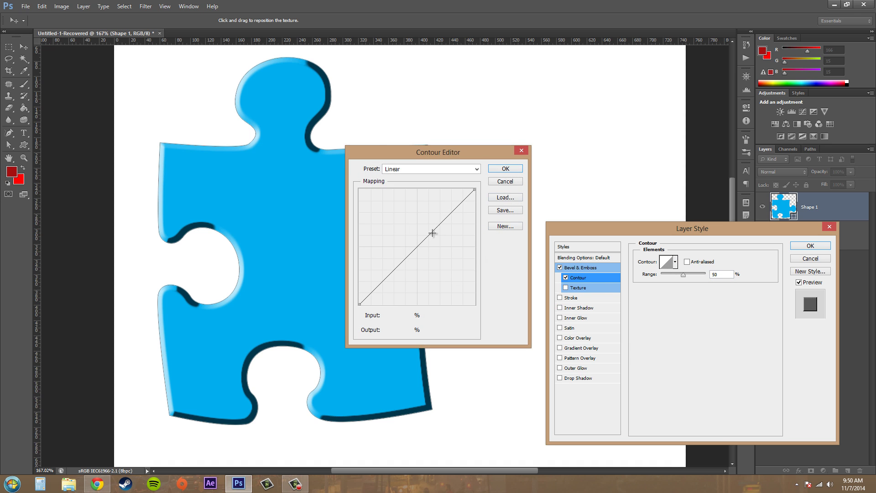
left_click_drag(432, 233, 448, 249)
left_click_drag(418, 283, 386, 263)
left_click_drag(456, 209, 458, 216)
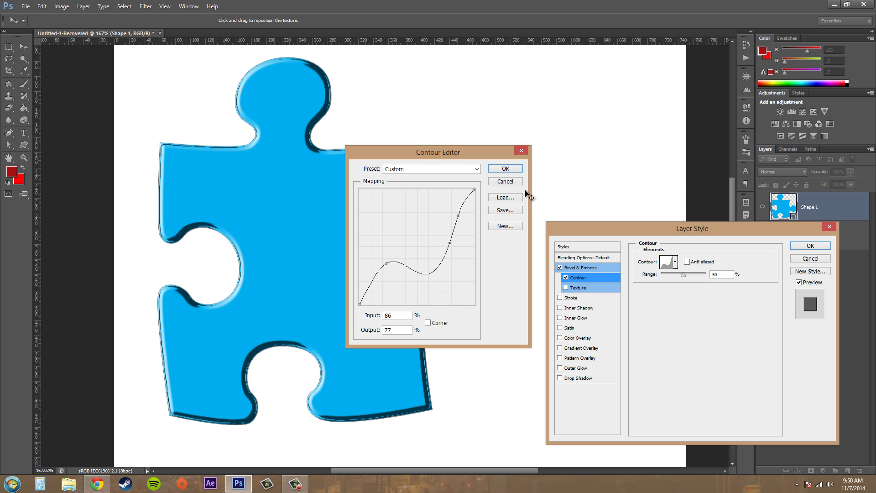
left_click(516, 185)
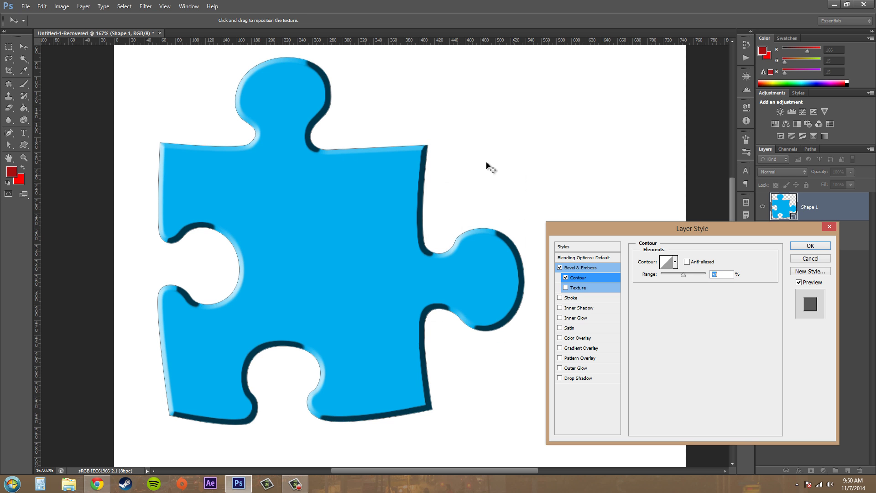
left_click(66, 6)
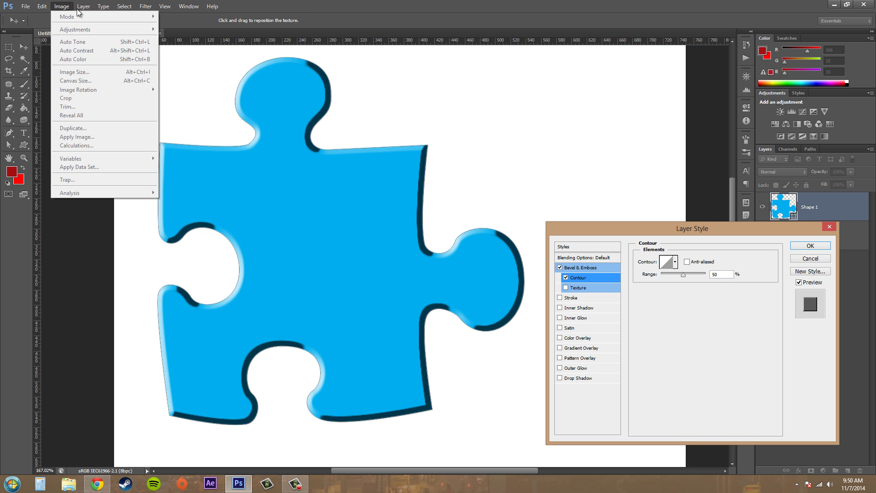
left_click(675, 337)
left_click(686, 277)
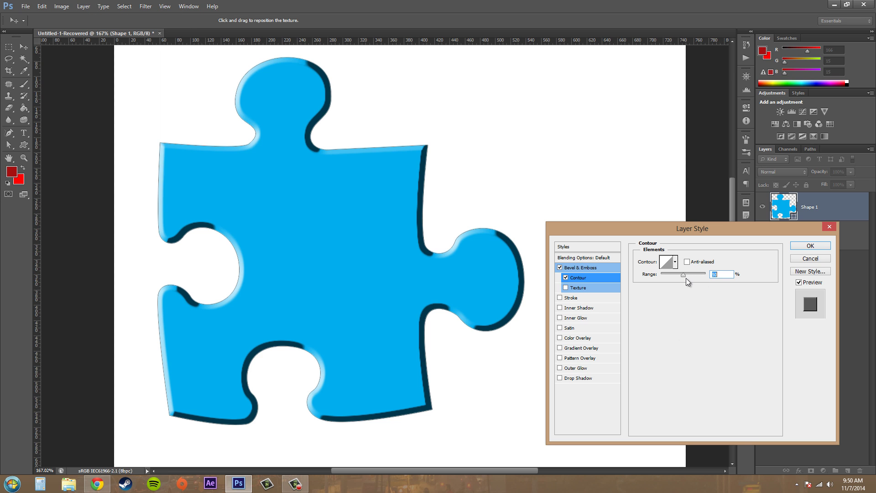
mouse_move(686, 280)
left_mouse_down()
mouse_move(621, 269)
mouse_move(713, 278)
mouse_move(670, 278)
mouse_move(687, 277)
left_mouse_up()
Re-enable Texture, disable Contour, and choose the fourth, finer texture pattern.
left_click(580, 288)
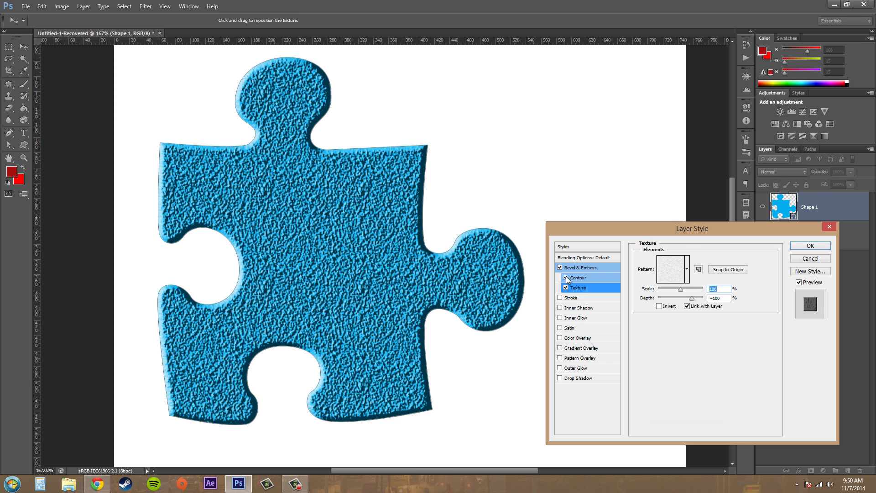
left_click(566, 277)
left_click(671, 270)
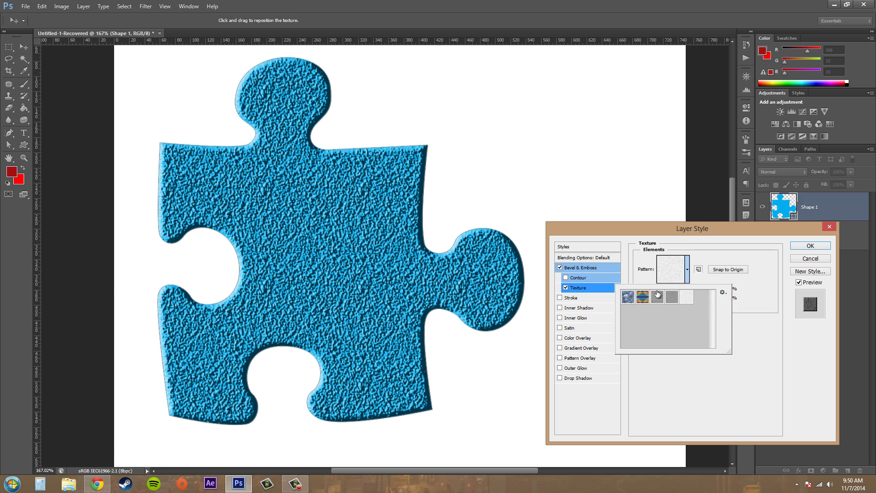
left_click(628, 297)
left_click(643, 297)
left_click(657, 297)
left_click(686, 298)
left_click(670, 298)
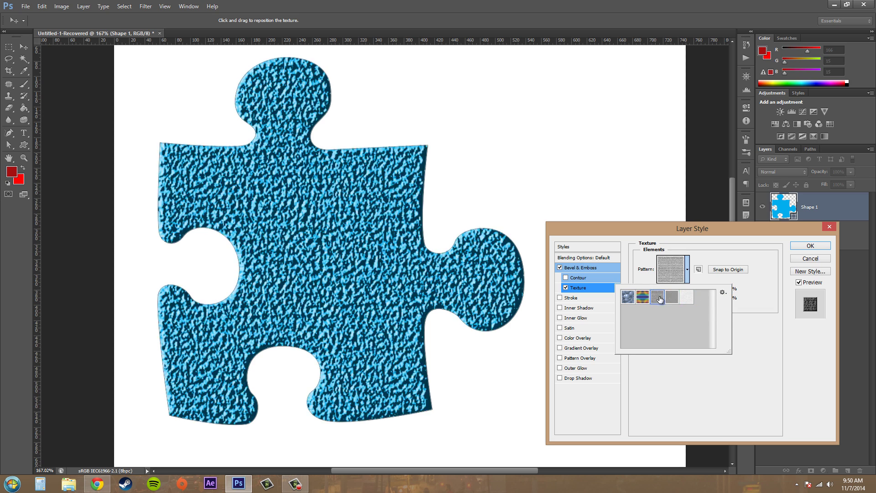
left_click(751, 332)
Snap the texture to origin, set 51% scale and -34 depth, and keep it linked to the layer.
left_click(723, 270)
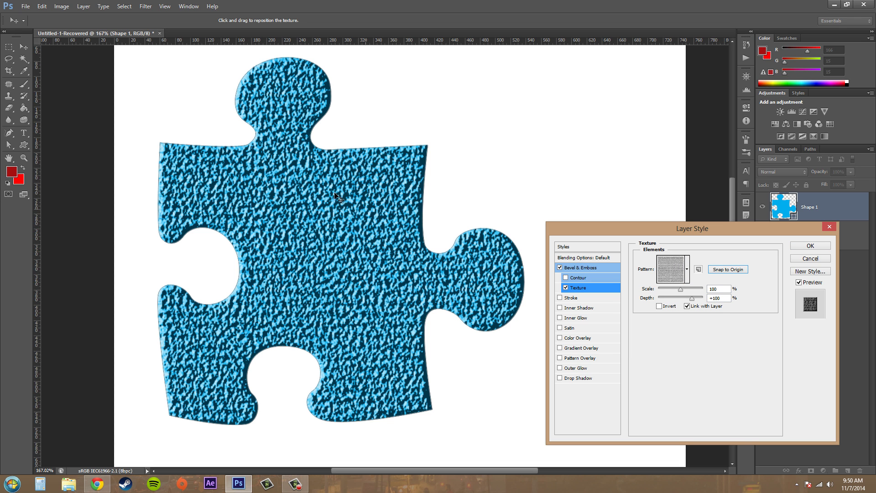
mouse_move(682, 289)
left_mouse_down()
mouse_move(670, 292)
mouse_move(689, 293)
mouse_move(667, 293)
mouse_move(678, 299)
left_mouse_up()
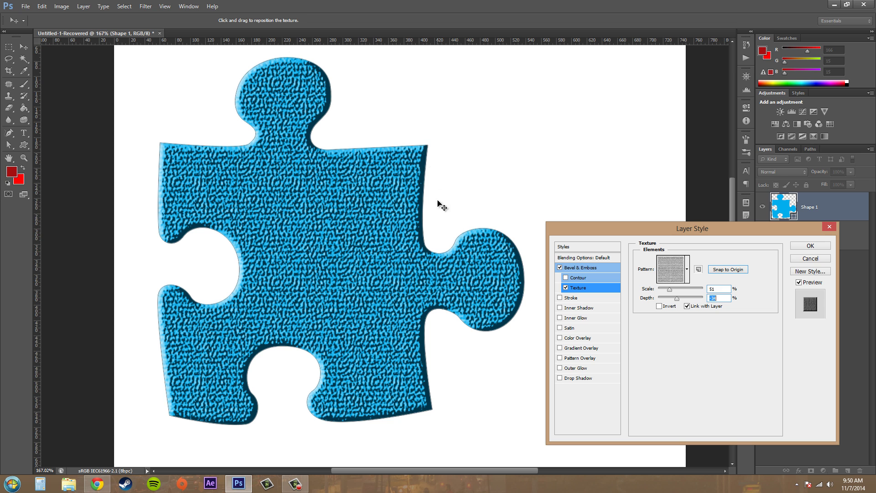
left_click(658, 306)
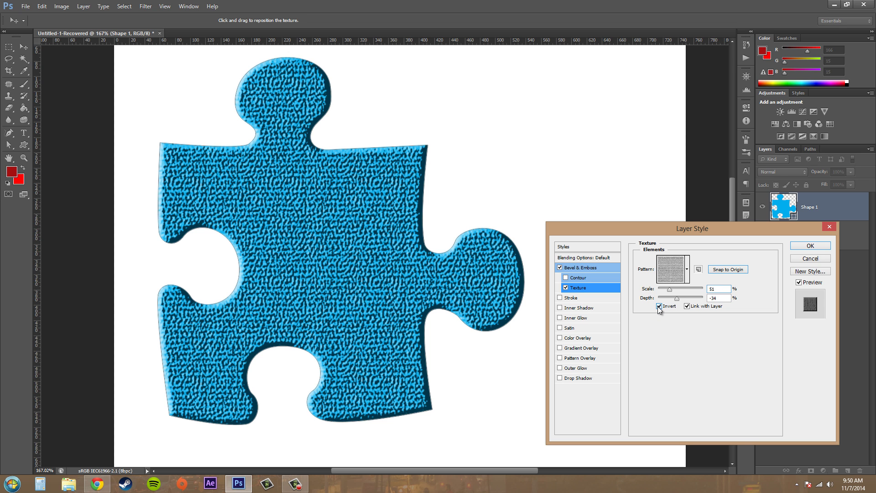
left_click(658, 306)
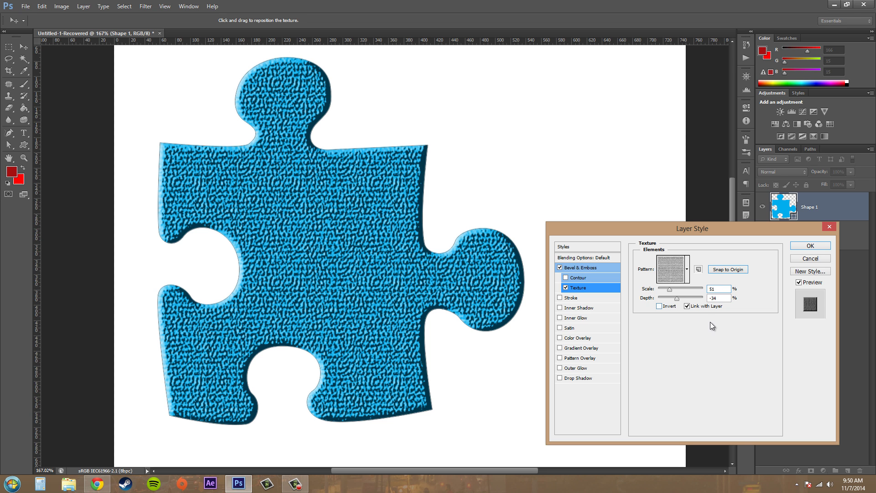
left_click(688, 307)
left_click_drag(740, 224, 661, 219)
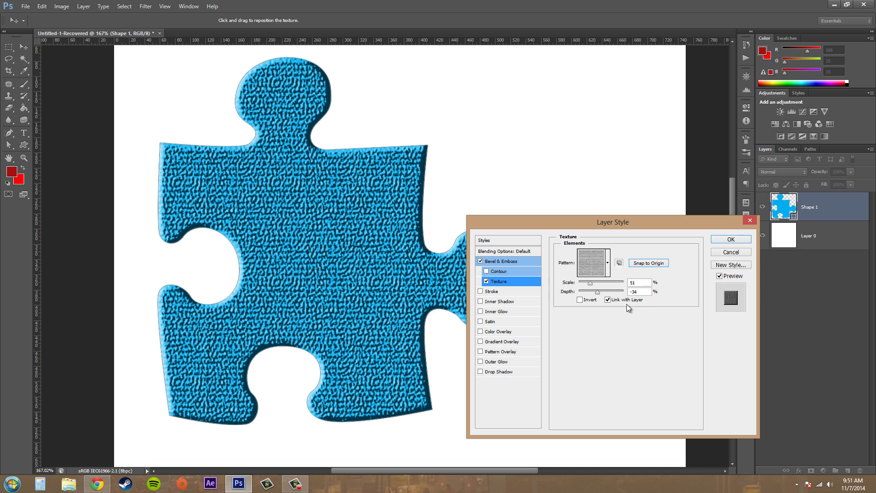
Turn off the bevel's Texture option and set the Bevel & Emboss shading to 90° angle, 32° altitude.
left_click(486, 281)
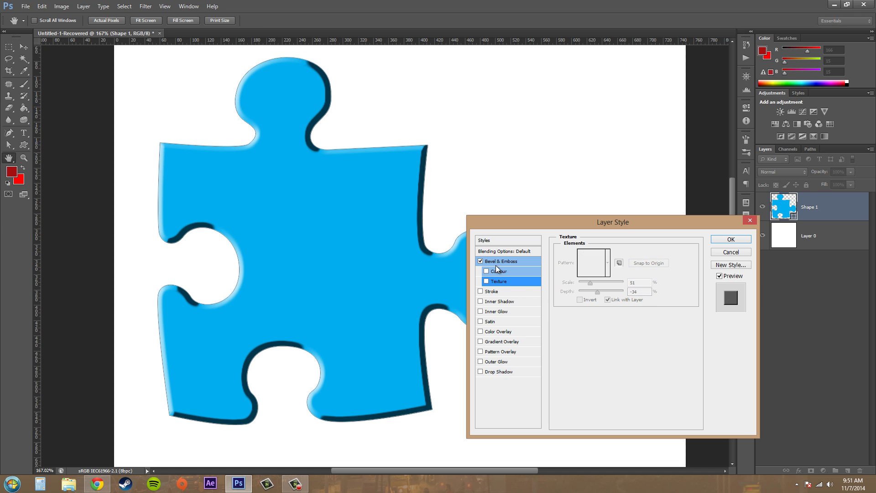
left_click(499, 262)
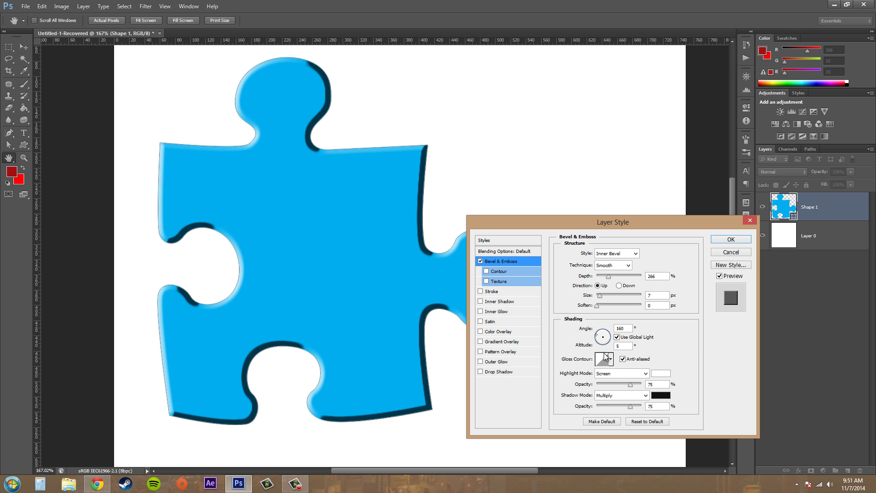
left_click(601, 336)
left_click(603, 335)
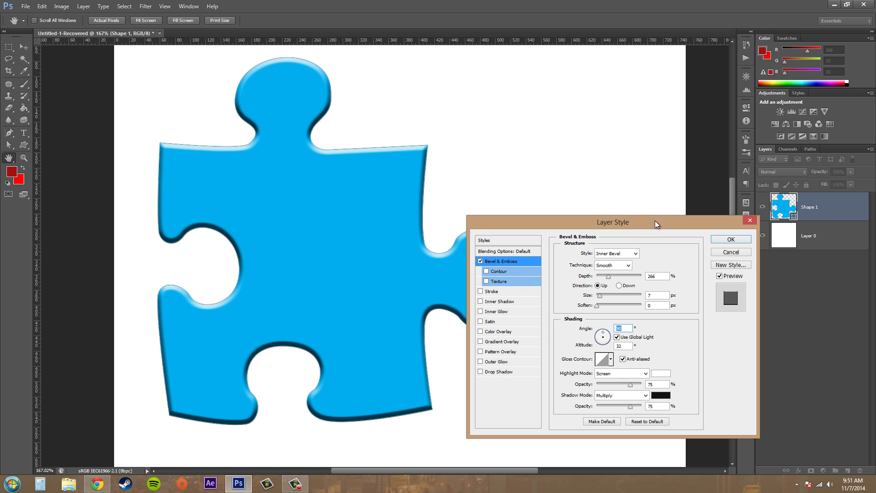
left_click_drag(672, 225, 747, 221)
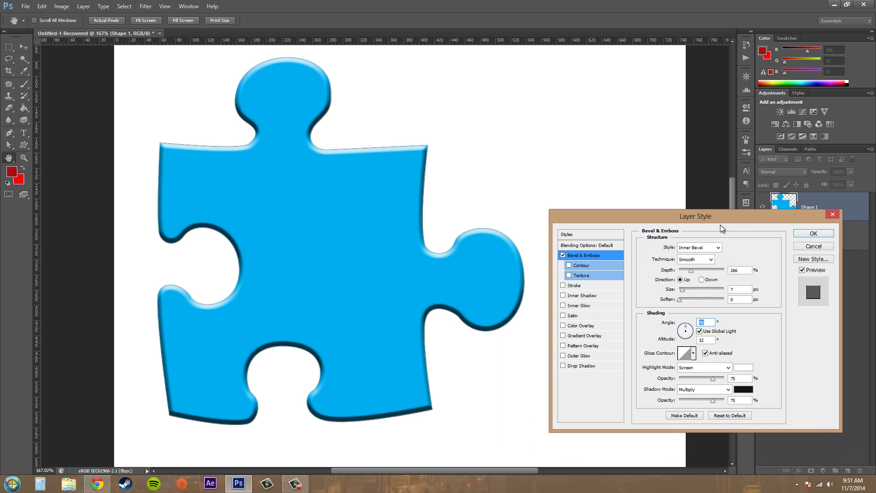